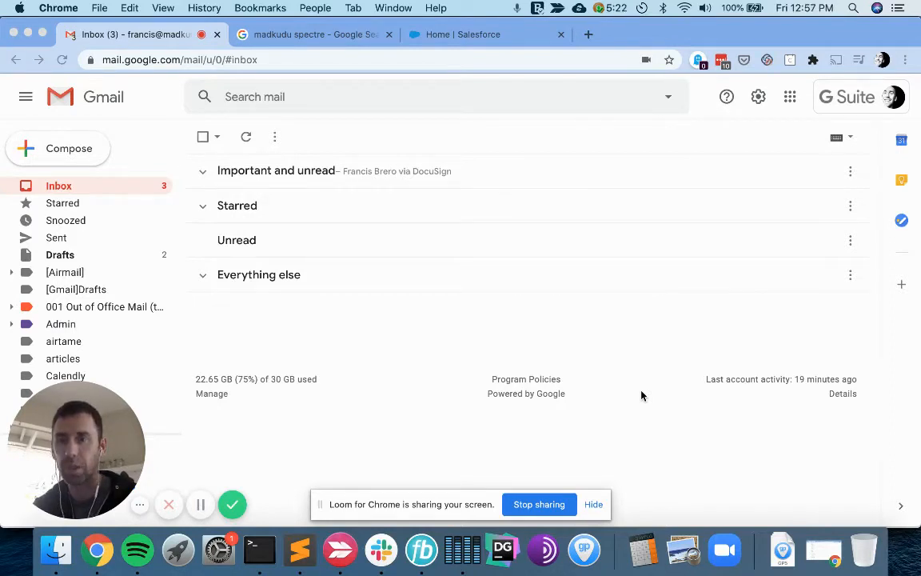
- Open the MadKudu Spectre (Alpha) page from the Google search results and add the extension to Chrome
click(351, 38)
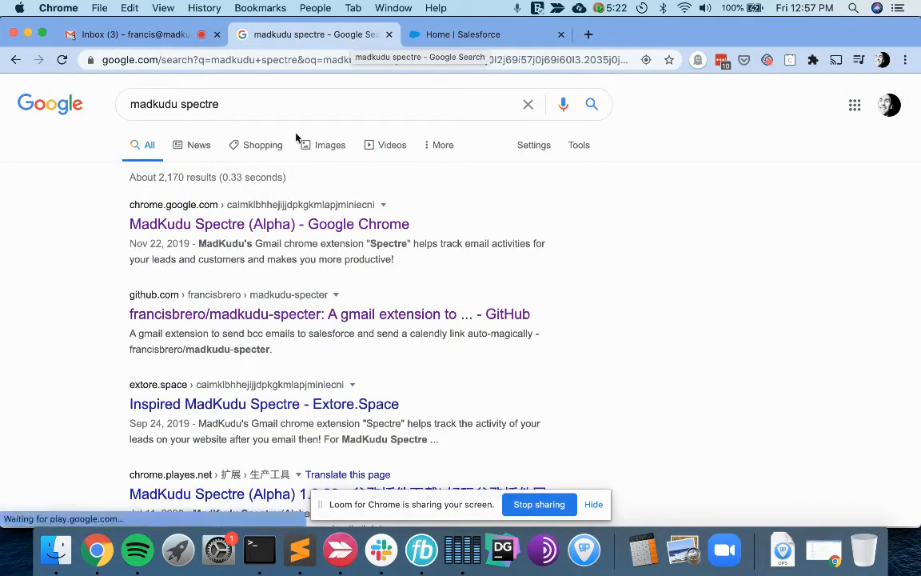
click(274, 230)
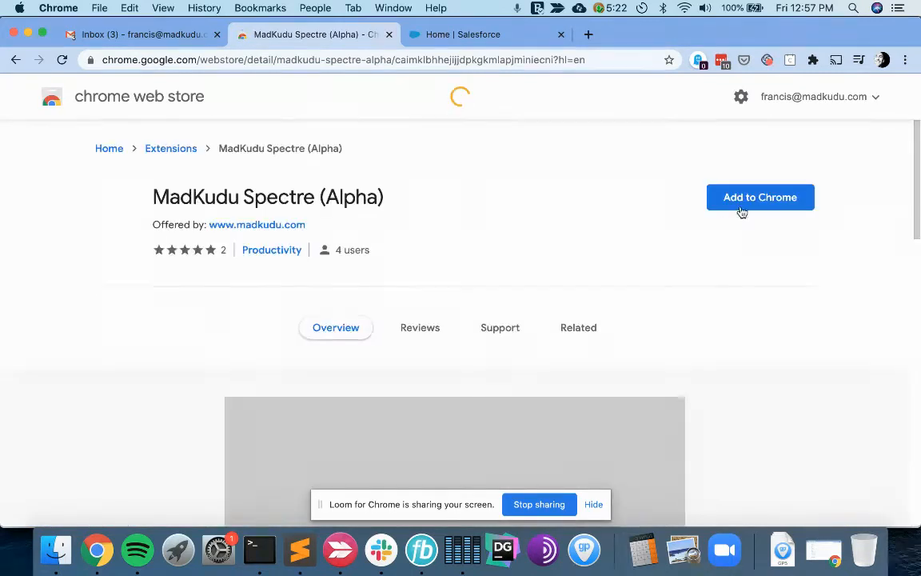
click(748, 200)
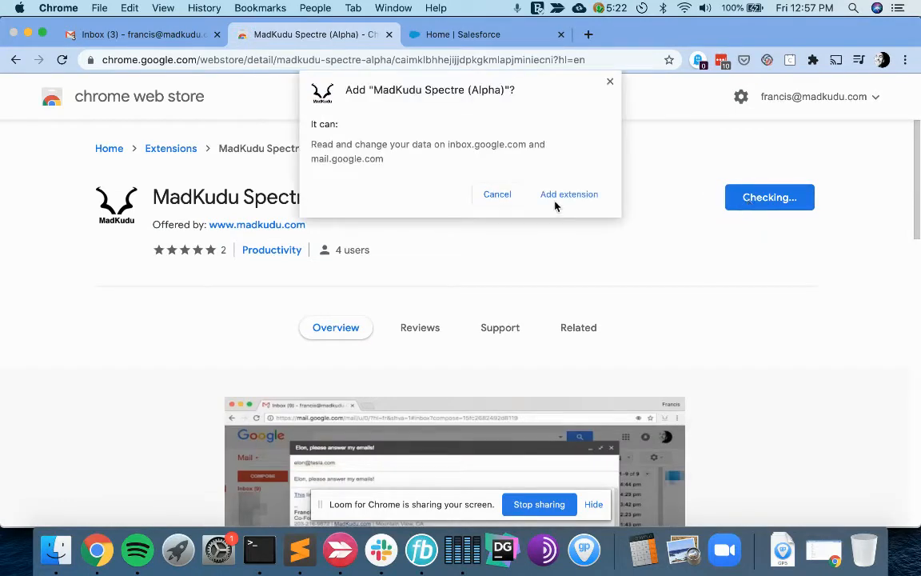
click(564, 196)
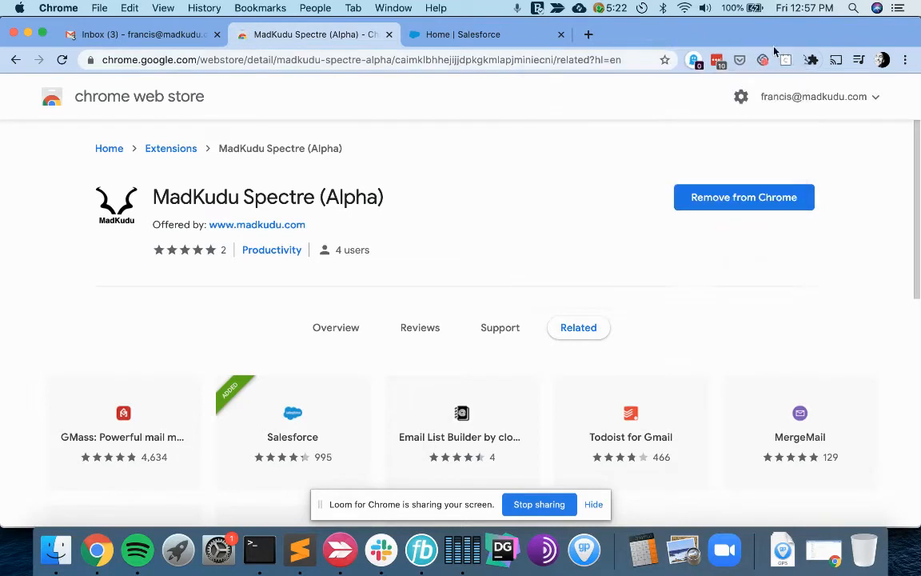
- Open the options of the MadKudu Spectre (Alpha) extension and select the content of the Salesforce bcc email address field
click(812, 60)
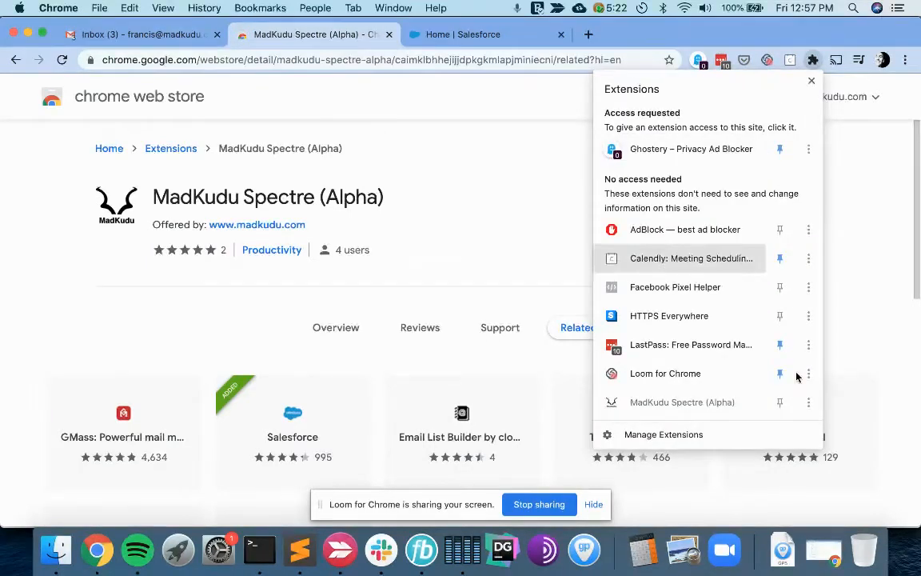
click(808, 404)
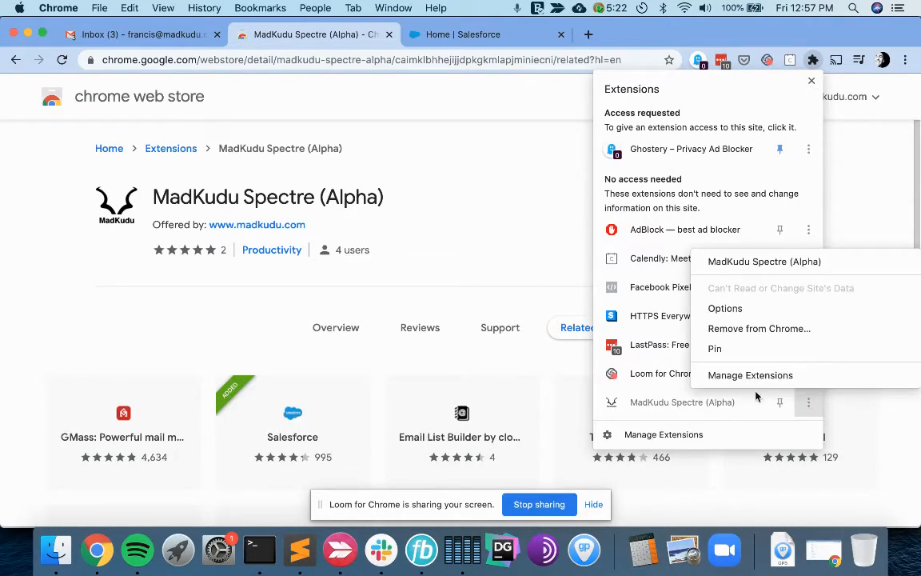
click(745, 315)
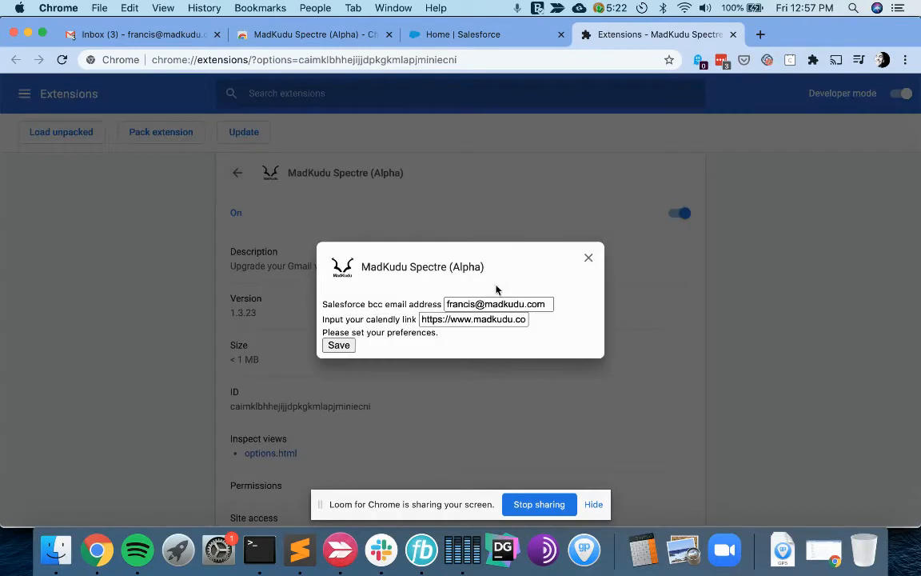
triple_click(485, 303)
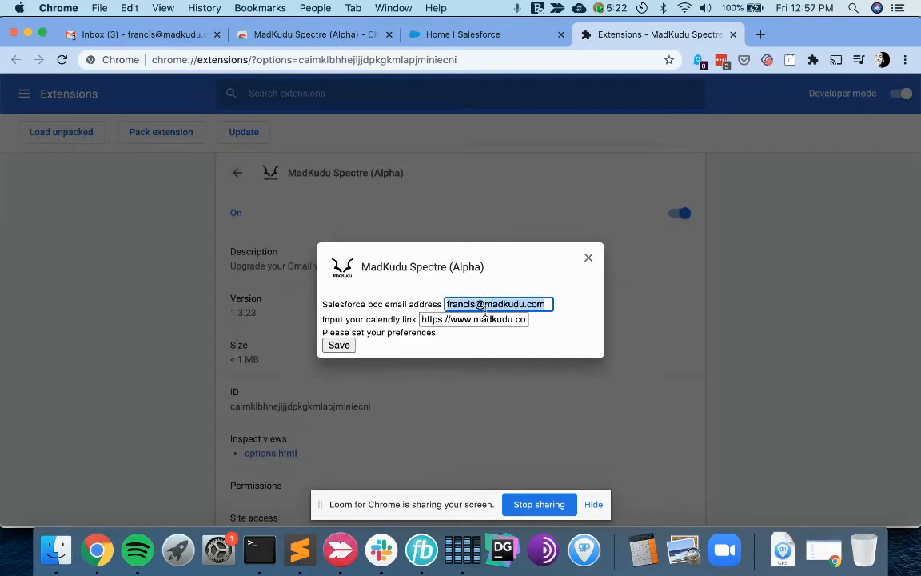
triple_click(485, 320)
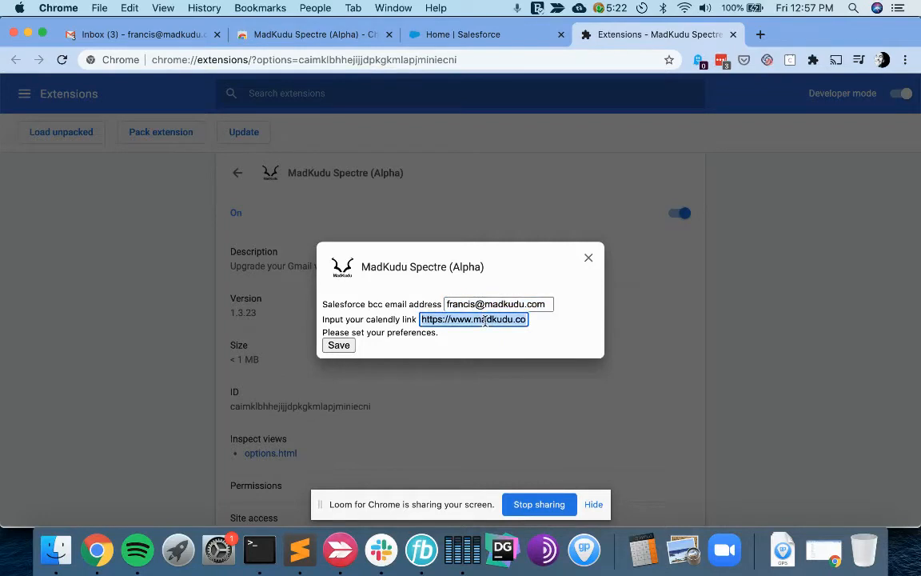
key(shift+Tab)
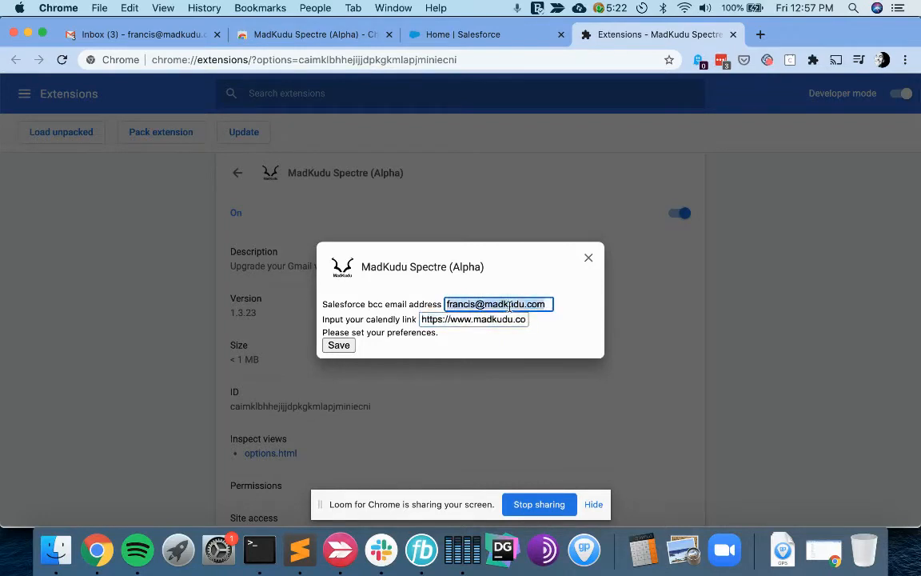
- Switch to Salesforce and open My Email to Salesforce in the personal settings by searching for "email"
click(495, 35)
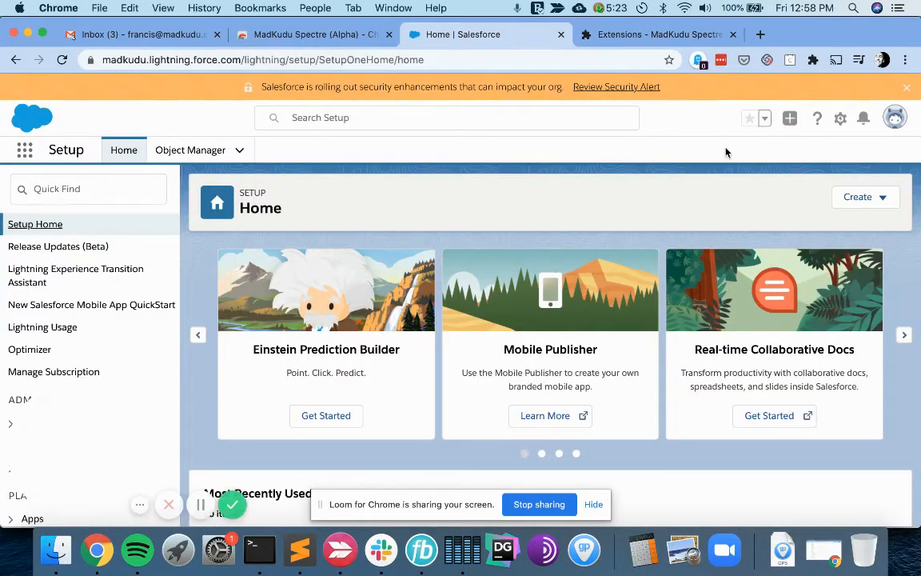
click(896, 120)
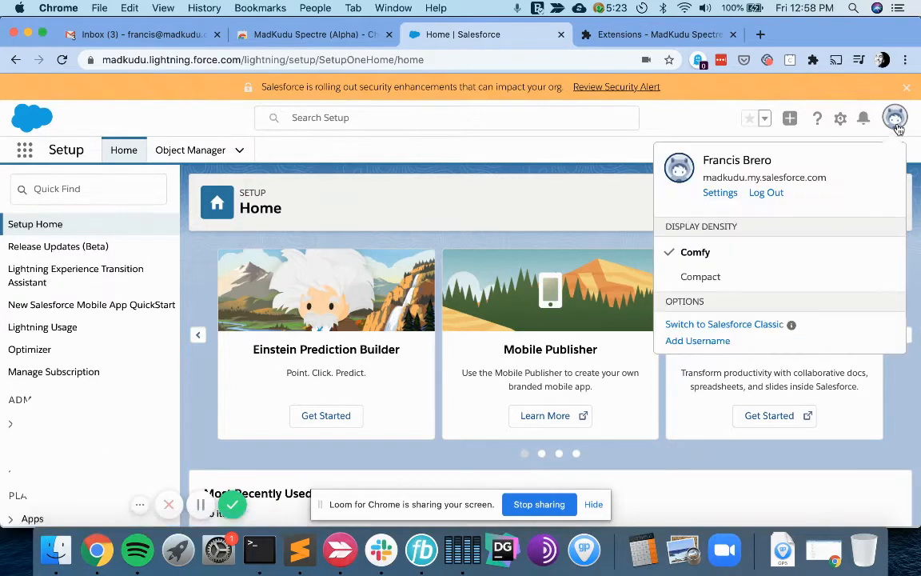
click(722, 194)
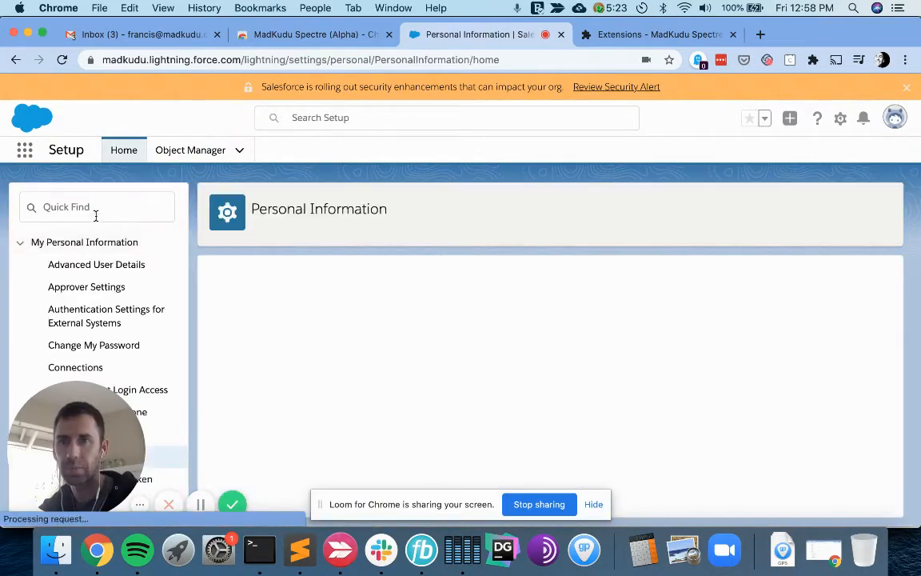
click(88, 207)
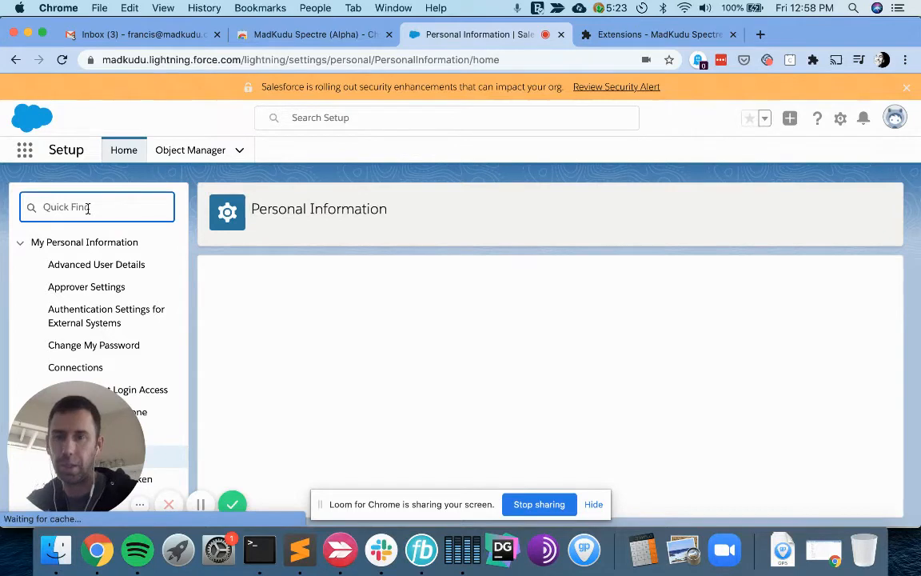
text(email)
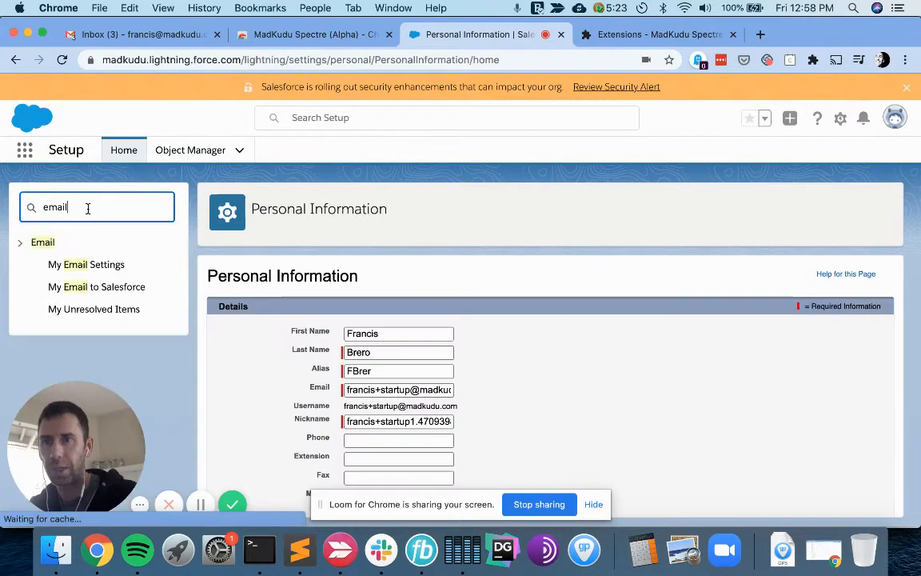
click(110, 287)
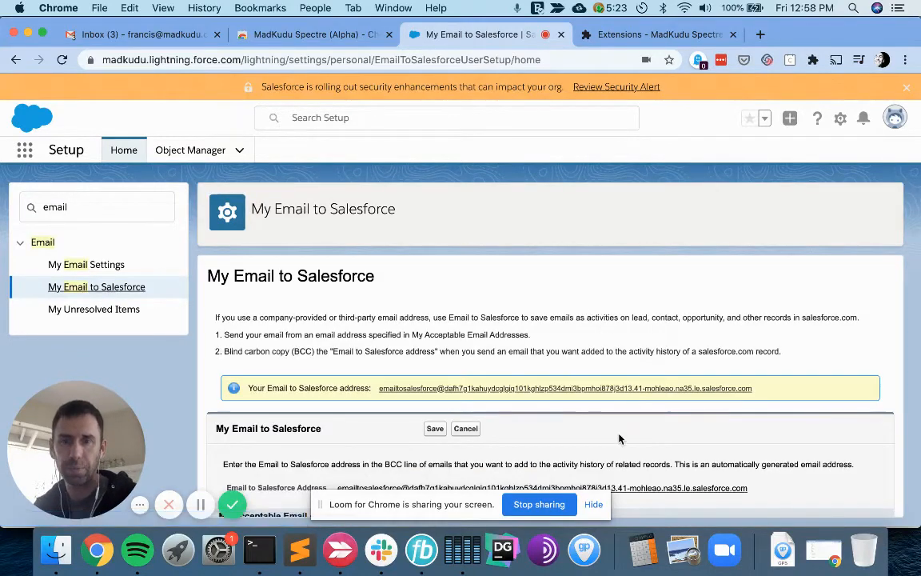
- Copy the Email to Salesforce address and replace the extension's Salesforce bcc email address with it
scroll(619, 438, down, 1)
scroll(680, 441, down, 5)
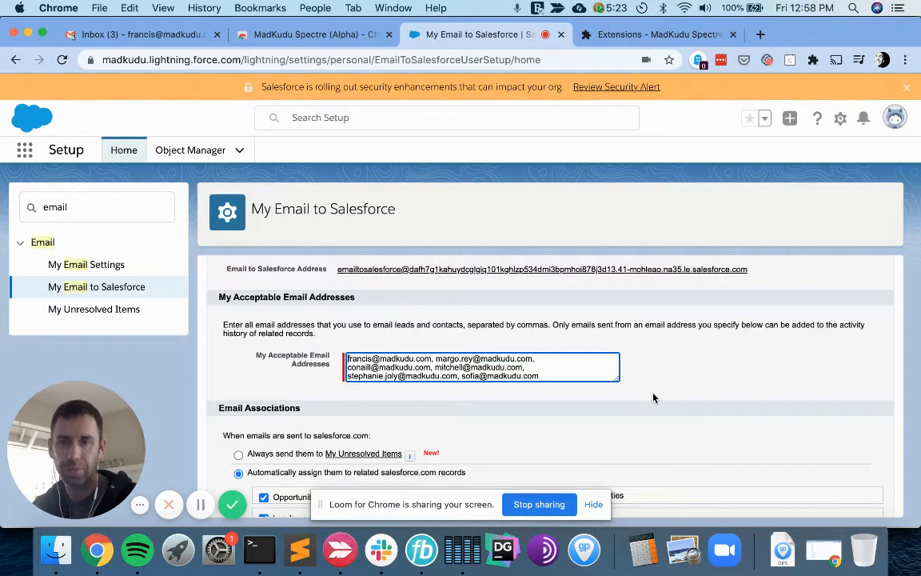
scroll(562, 341, up, 2)
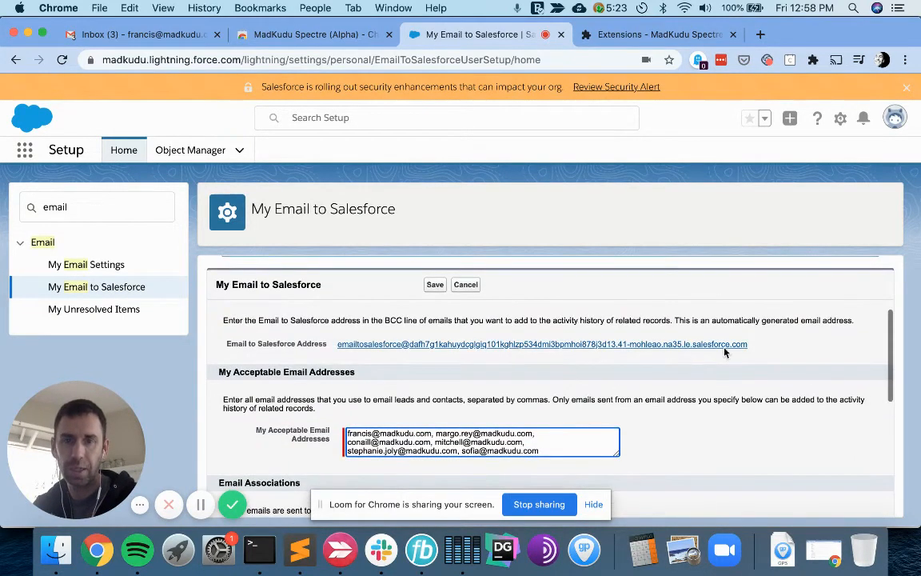
drag(748, 344, 336, 344)
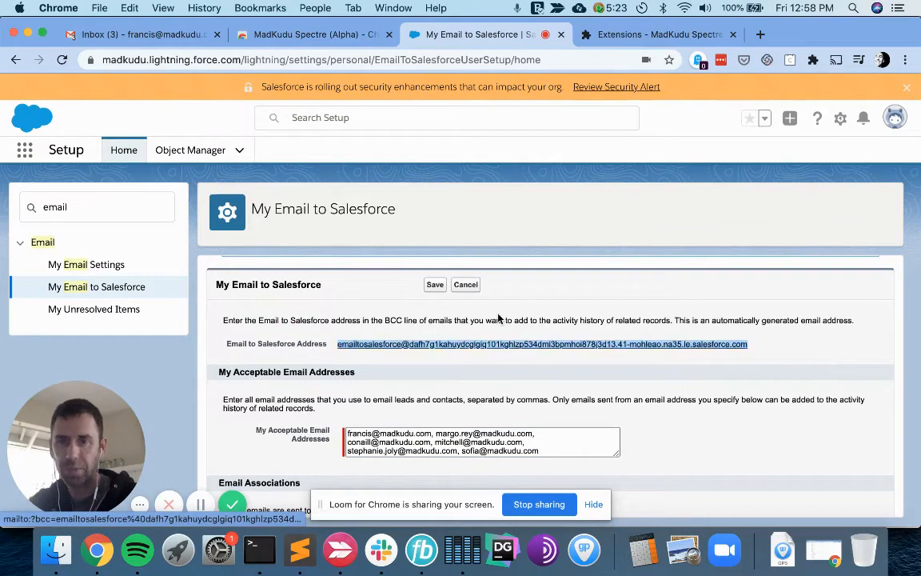
click(634, 35)
key(BackSpace)
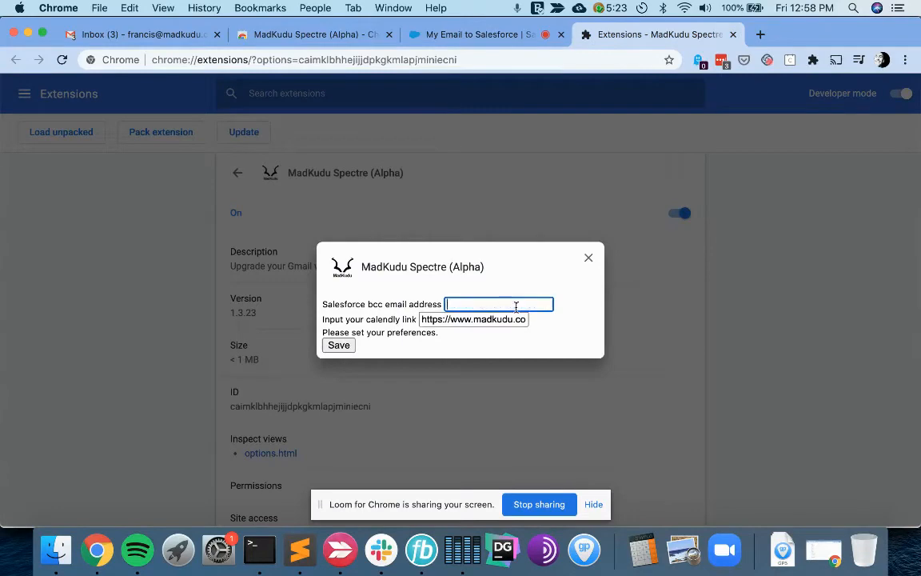
key(super+v)
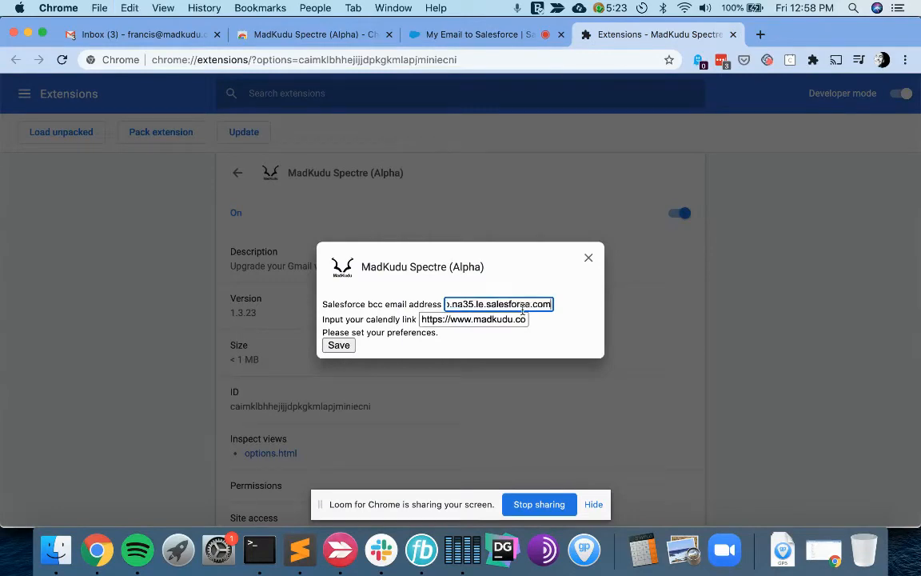
- Review the acceptable email addresses in Salesforce, and open the personal 30-minute Calendly booking page in a new tab to copy its link
click(495, 37)
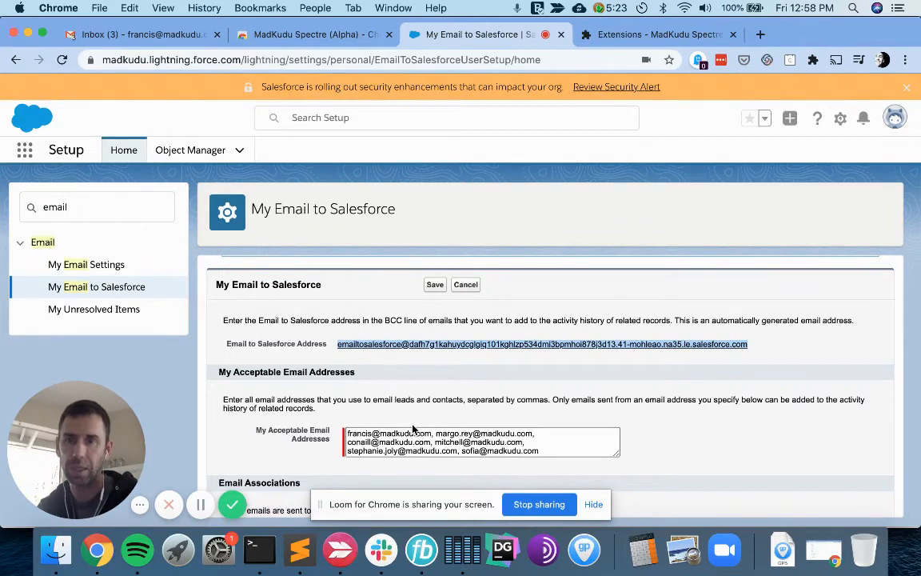
click(762, 35)
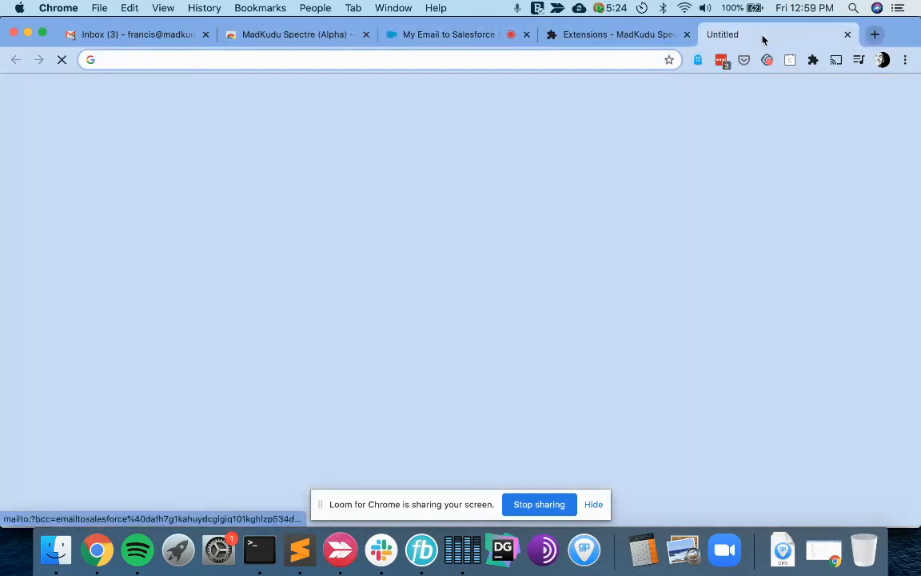
text(calendly)
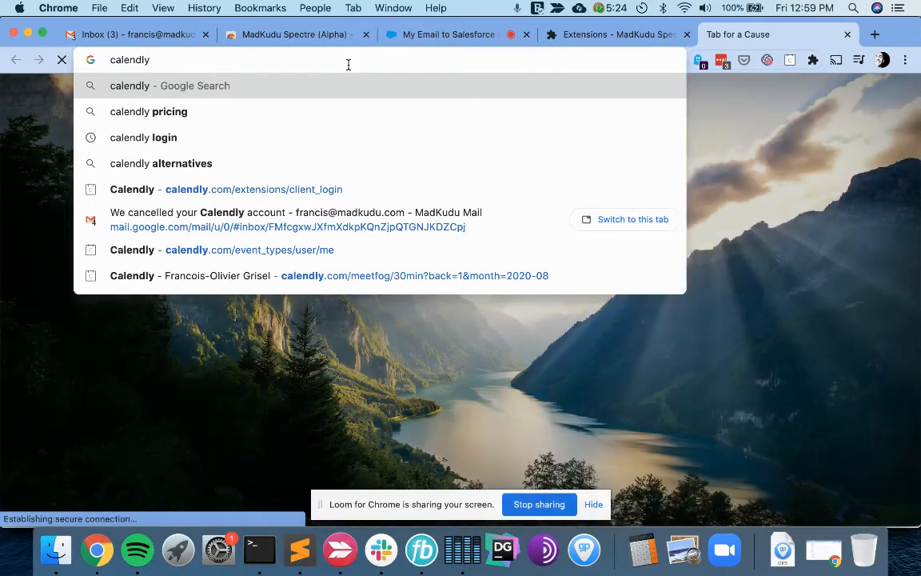
text(.)
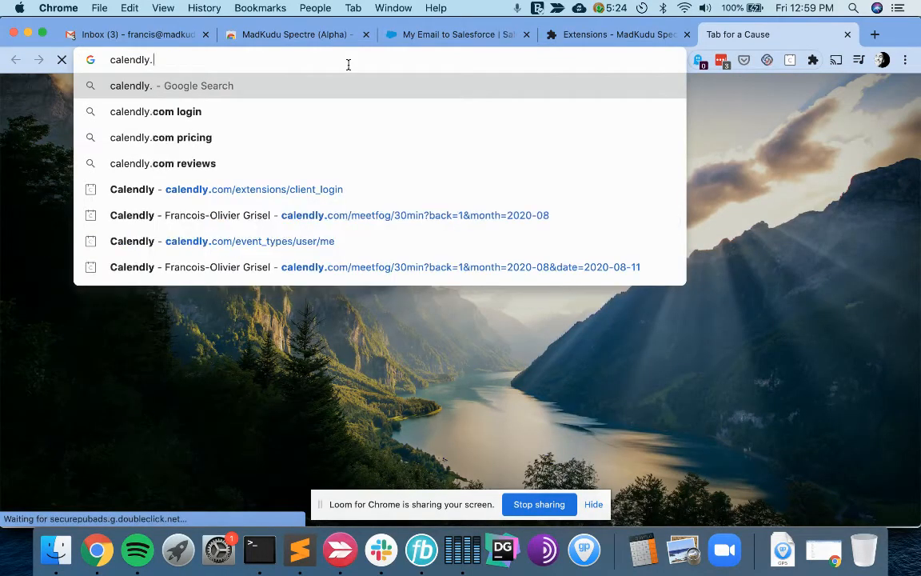
text(com)
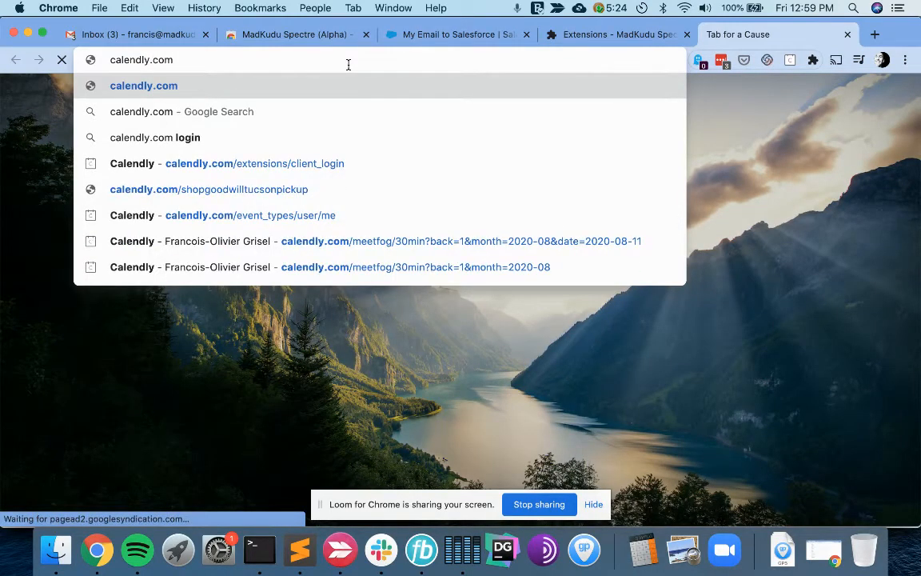
text(/)
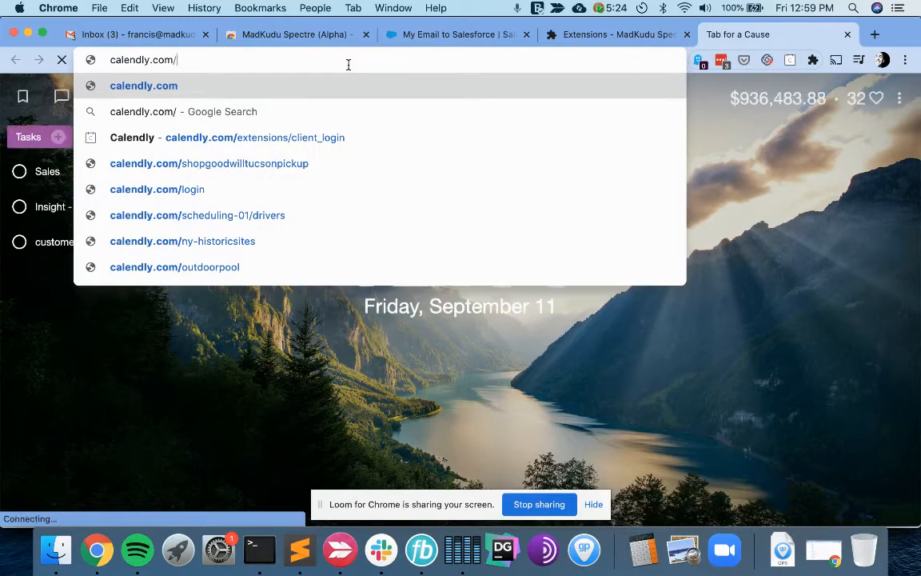
text(fr)
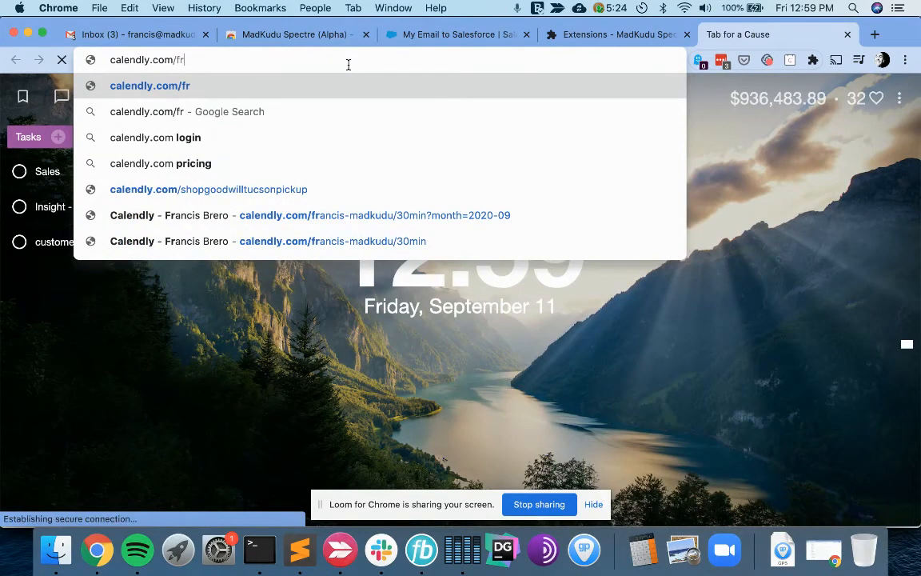
click(349, 241)
click(307, 61)
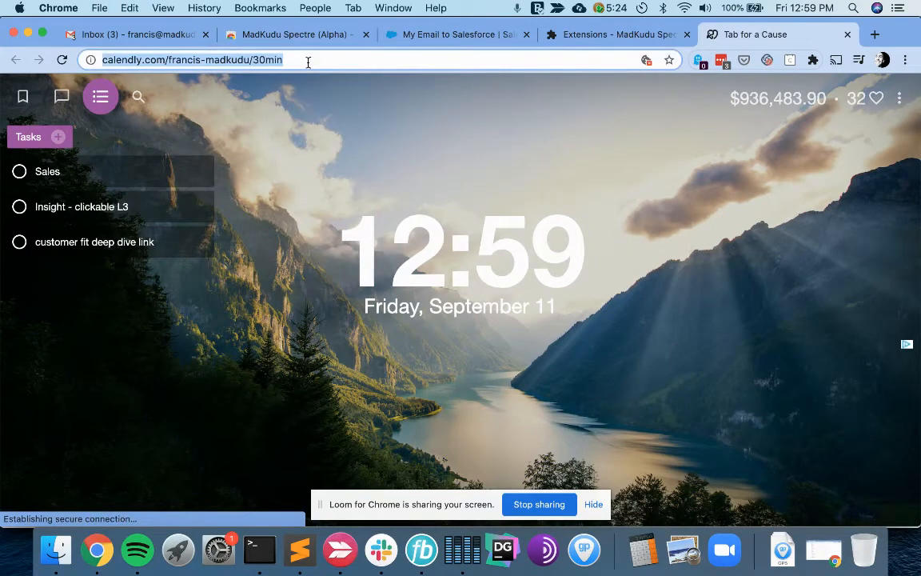
- Replace the extension's Calendly link with the copied booking link, save the preferences, and return to the Gmail inbox
click(630, 36)
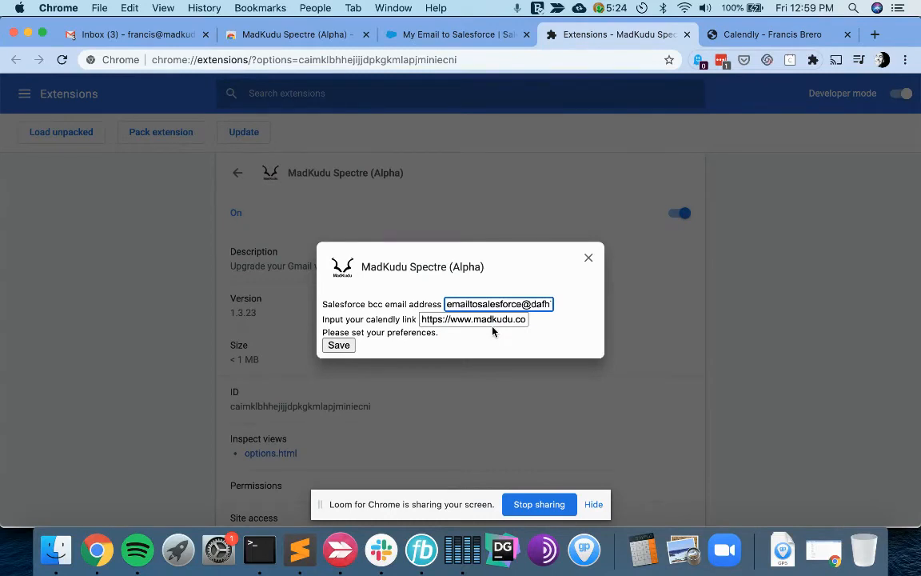
triple_click(484, 319)
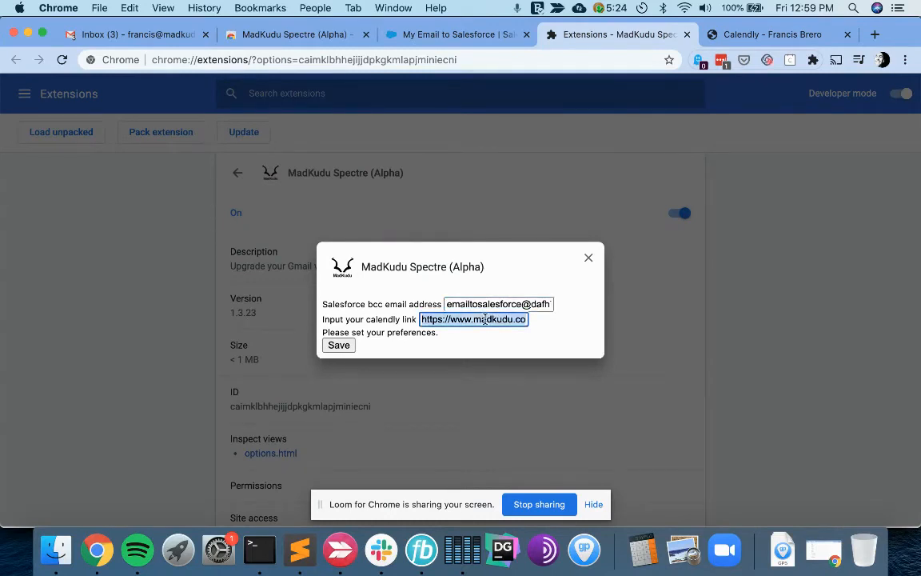
key(super+v)
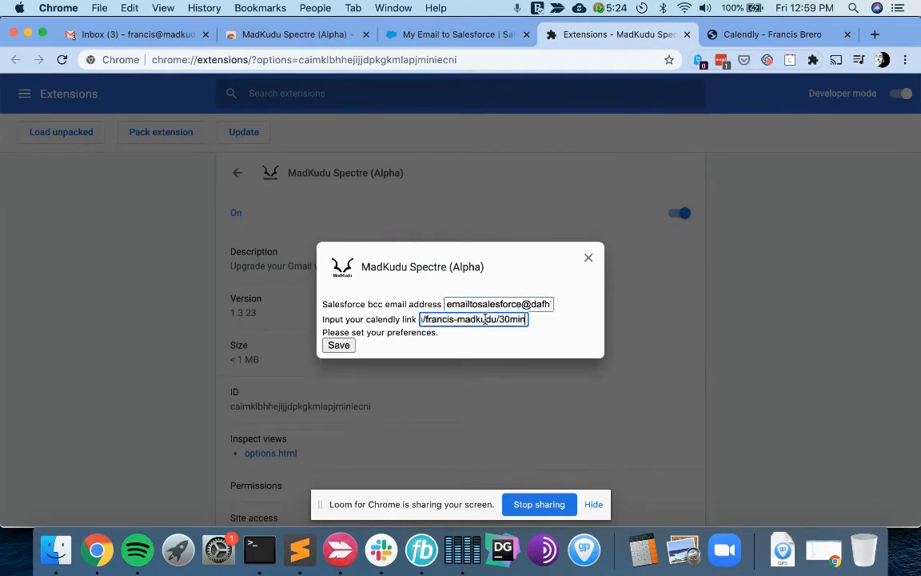
click(339, 345)
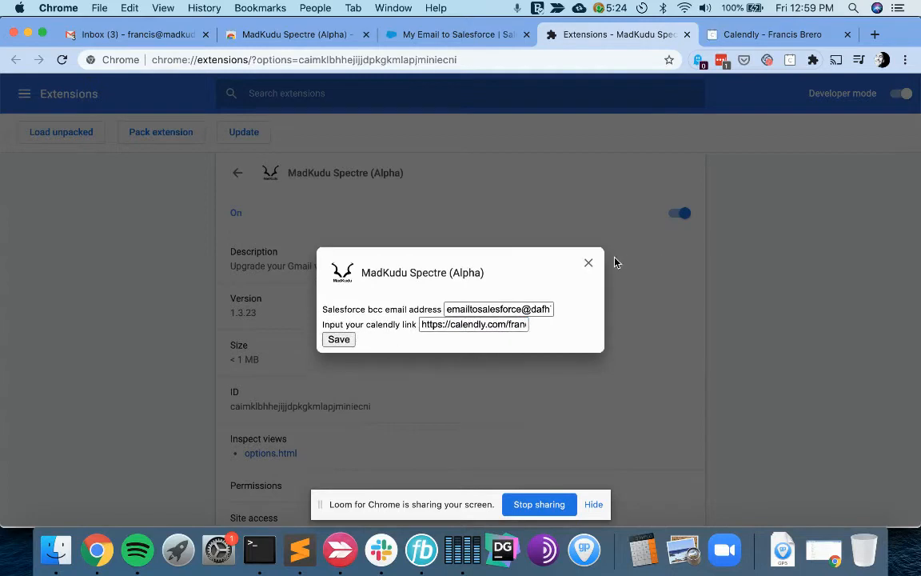
click(589, 263)
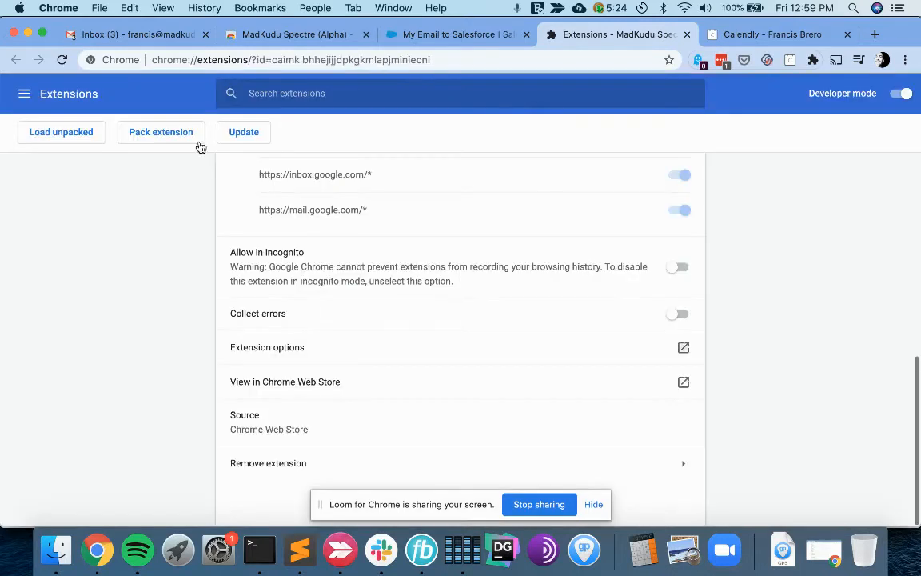
click(136, 34)
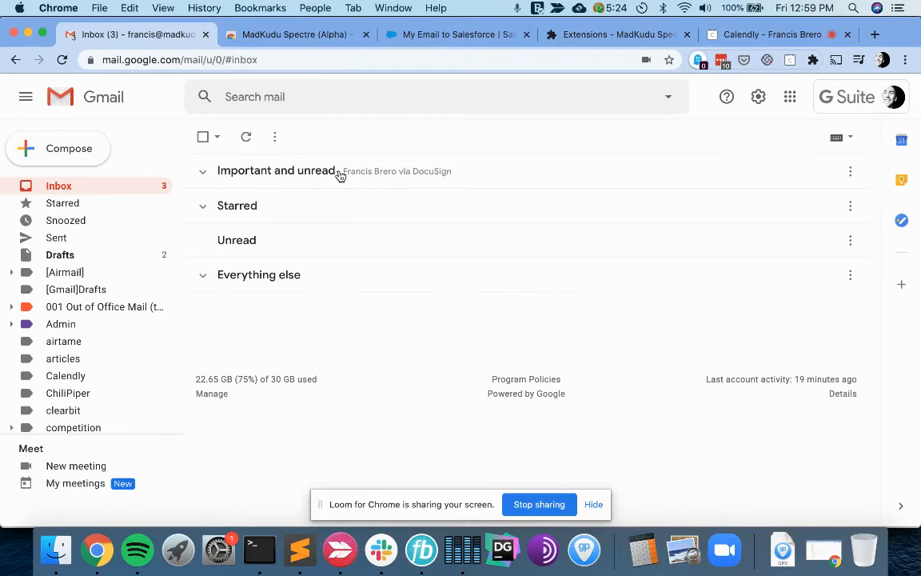
- Reload Gmail, write "Feel free to book a time" in a new message, and add the extension's Calendly link after it
key(super+r)
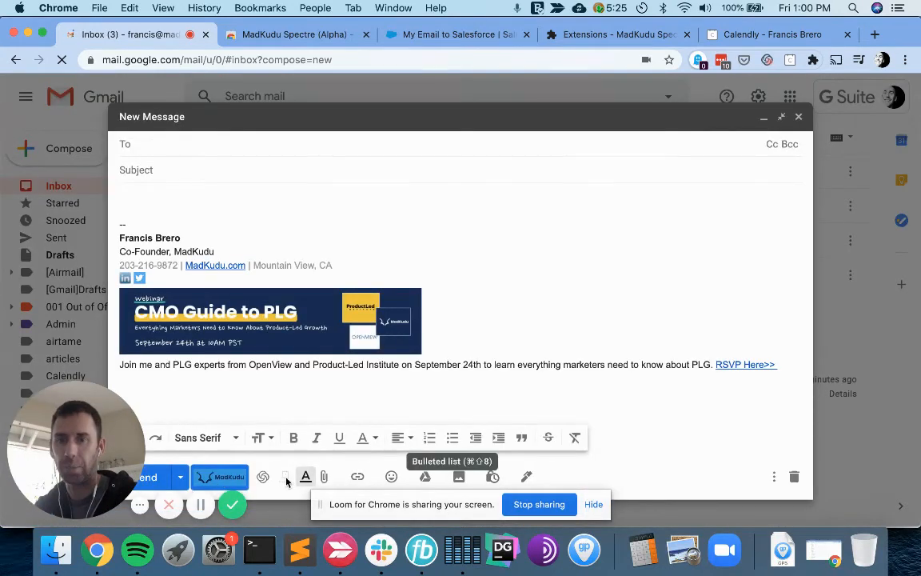
click(135, 196)
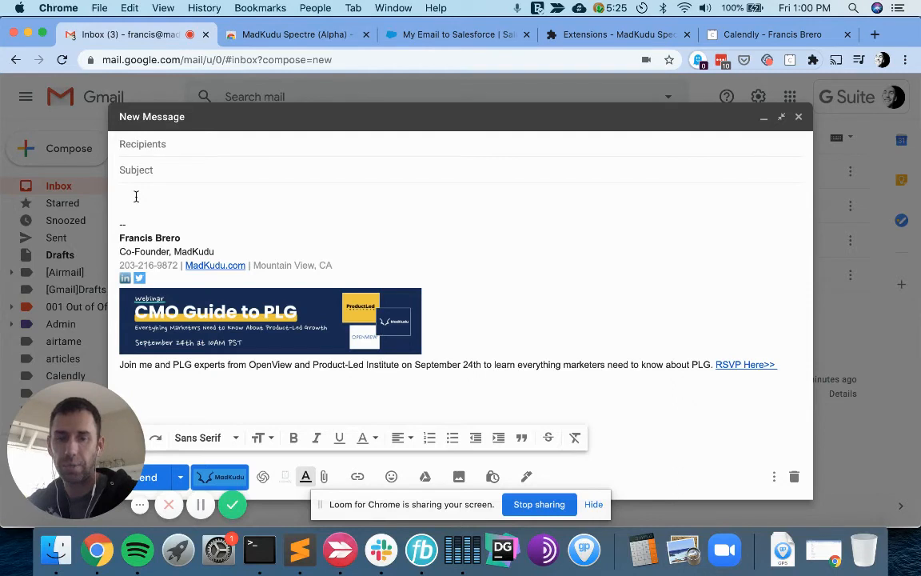
text(Feel free to b)
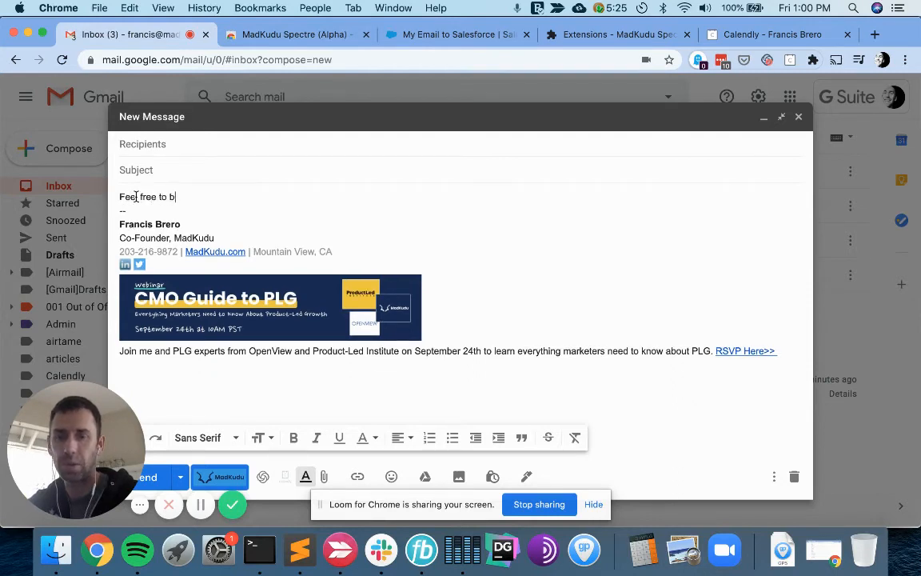
text(ook a time)
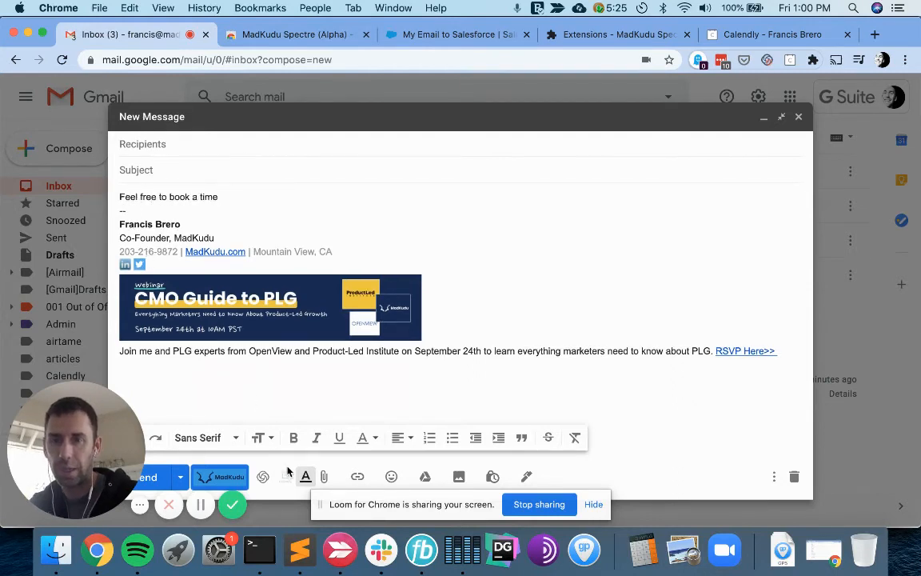
click(285, 478)
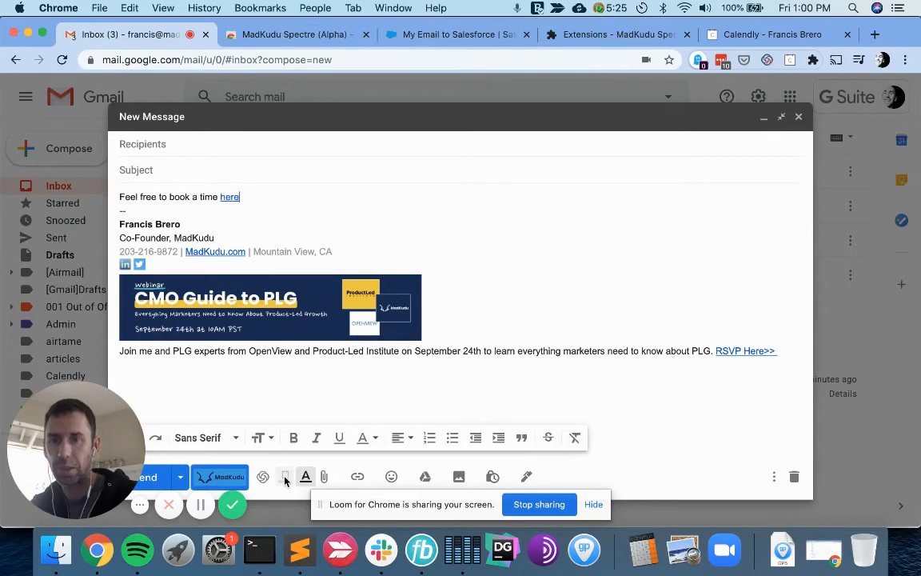
click(230, 197)
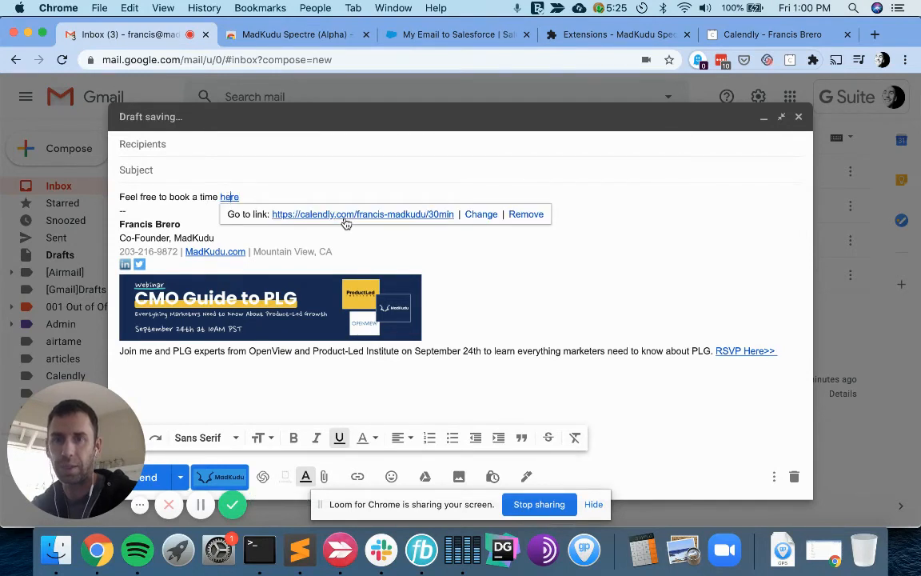
click(206, 144)
text(bra)
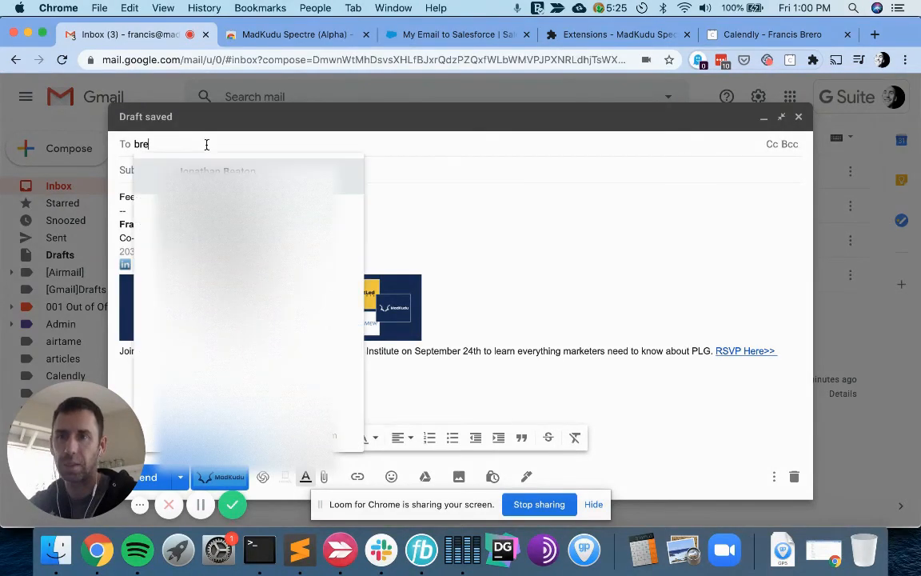
key(BackSpace)
key(BackSpace)
key(BackSpace)
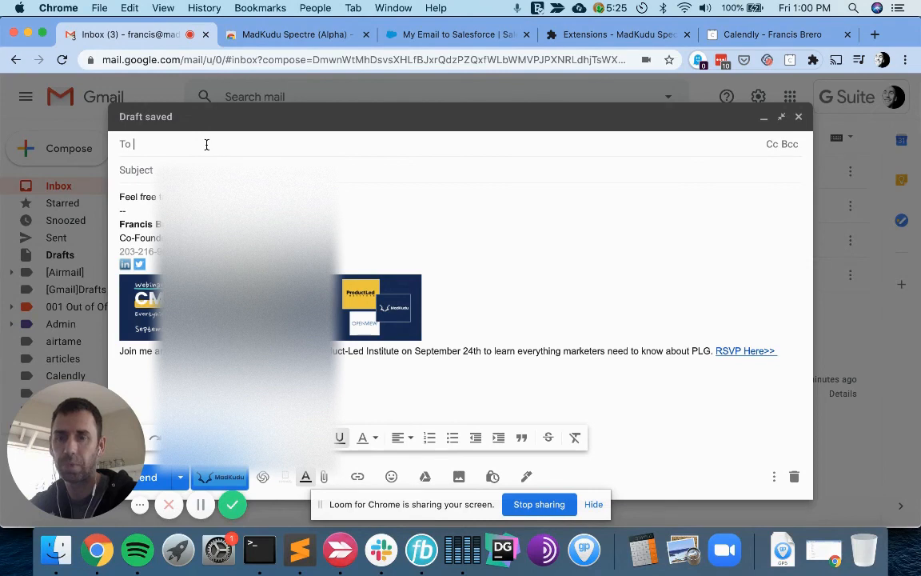
- Address the message to the sender's own email and send it with the MadKudu send option
text(francis)
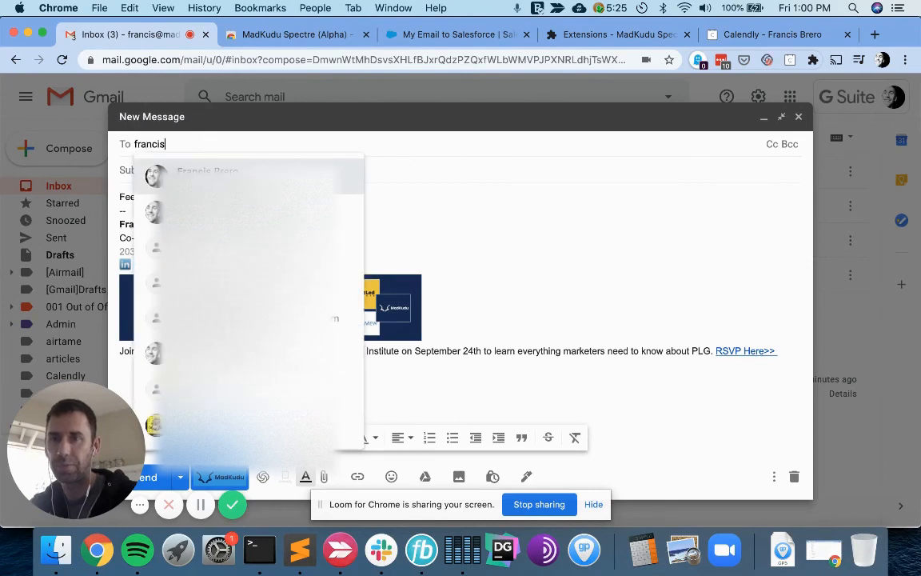
key(Down)
key(Return)
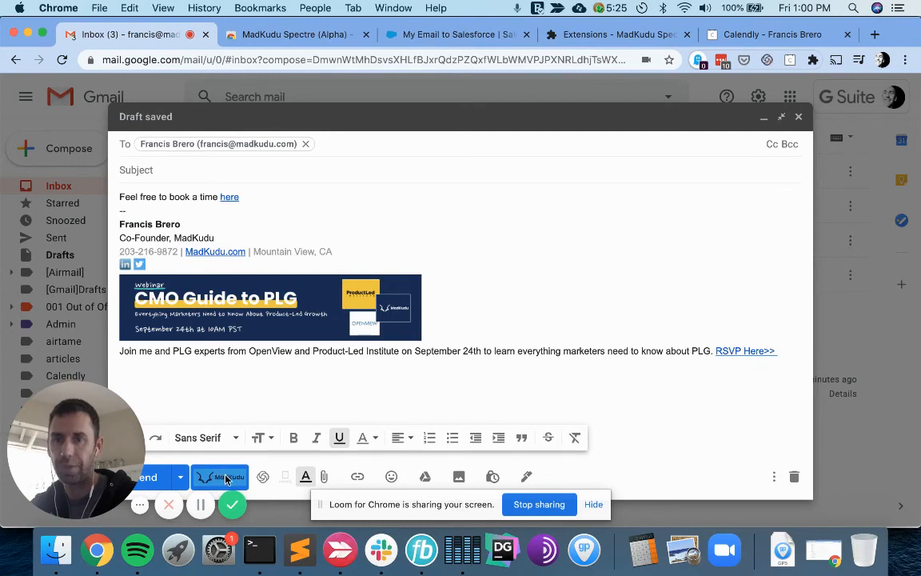
key(Escape)
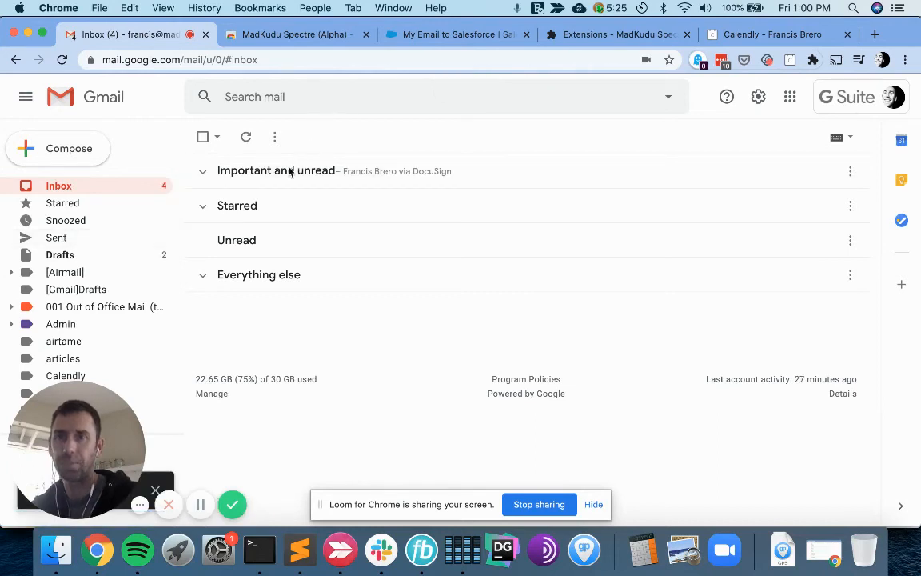
- Open the newly sent message from the sent mail and check its Salesforce bcc recipient
click(109, 242)
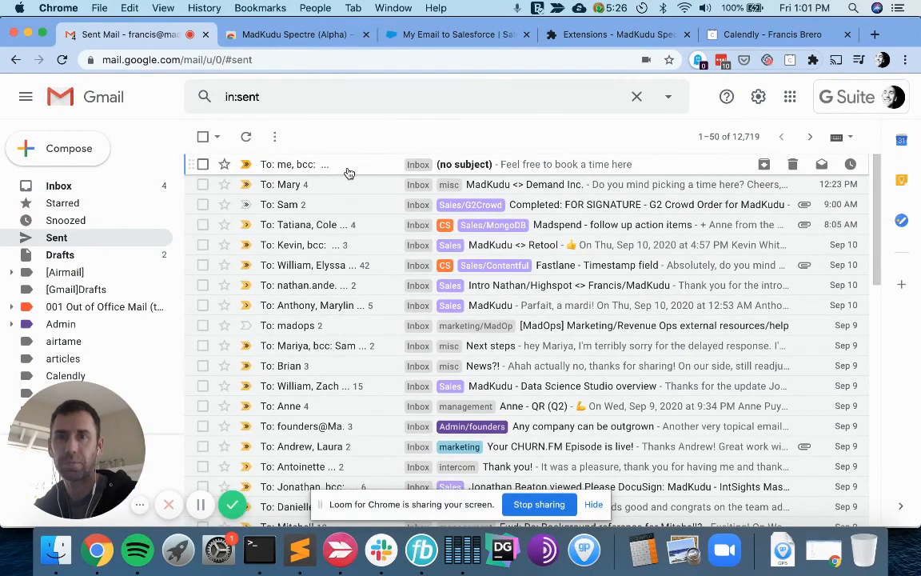
click(349, 171)
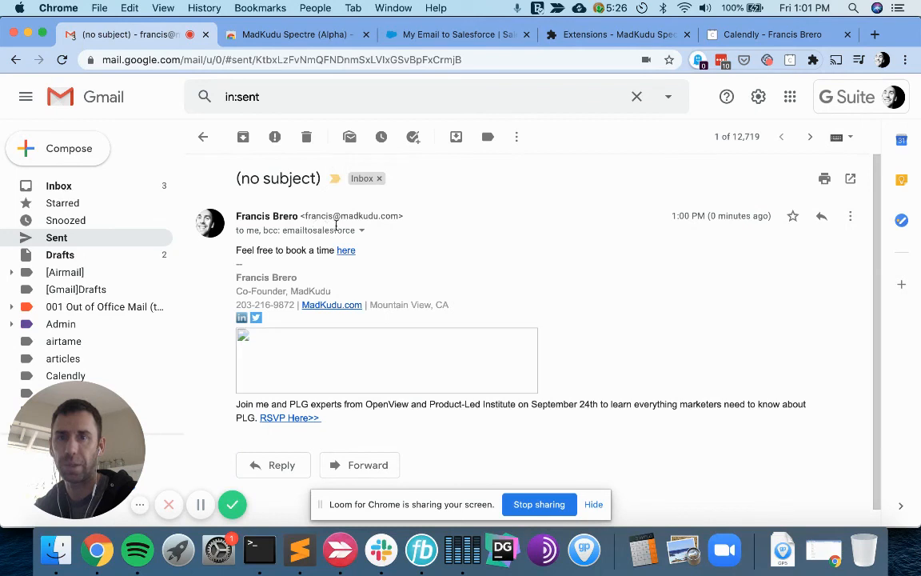
mouse_move(338, 229)
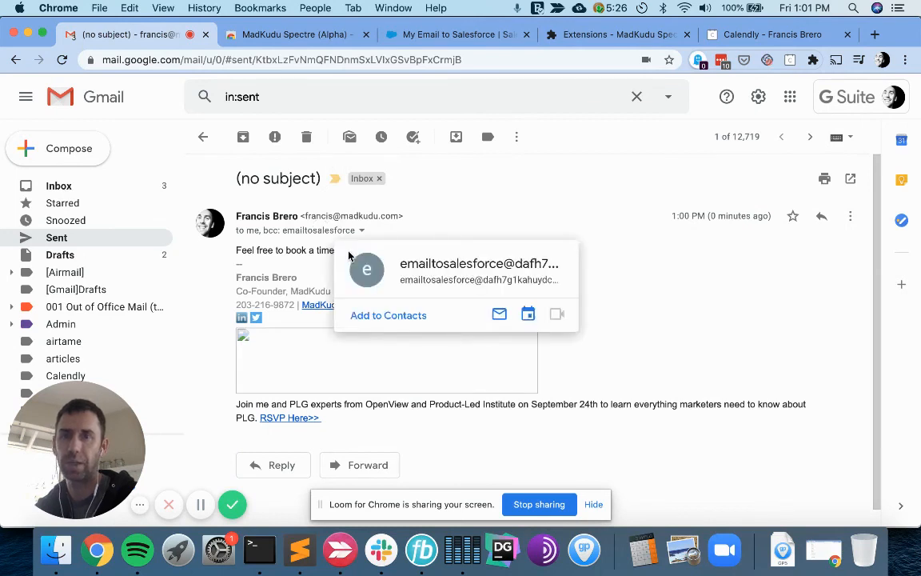